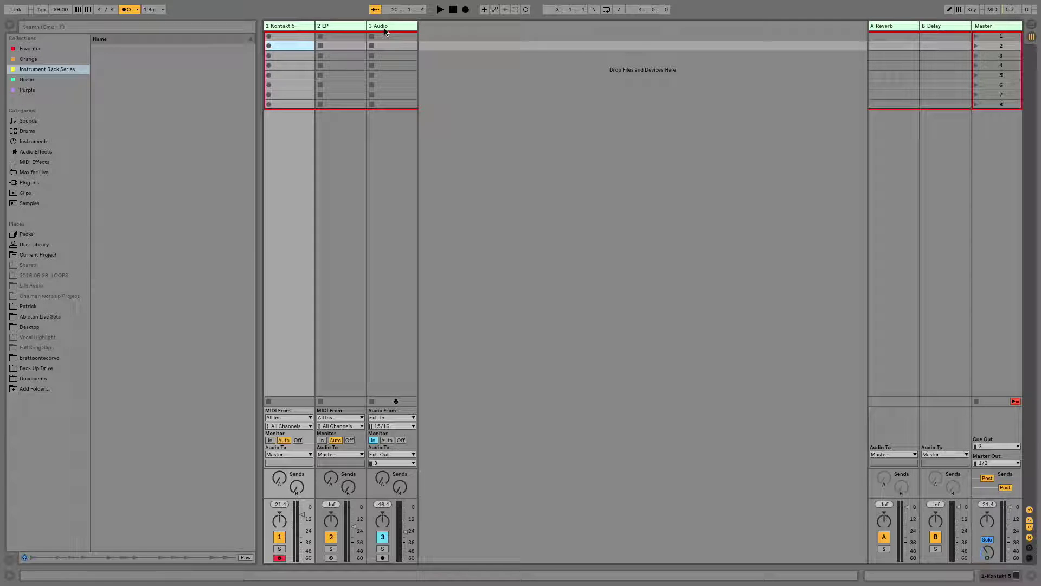
Show the Clip/Device detail area beneath the Session grid.
key("ctrl+alt+l")
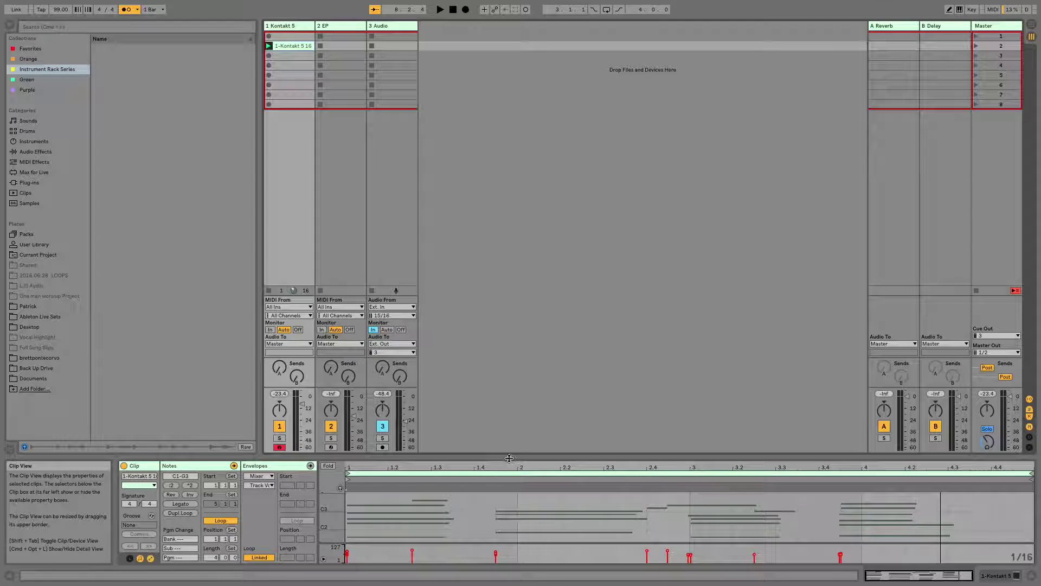
Enlarge the MIDI Note Editor and duplicate the piano clip into the slot below.
left_click_drag(509, 458, 508, 292)
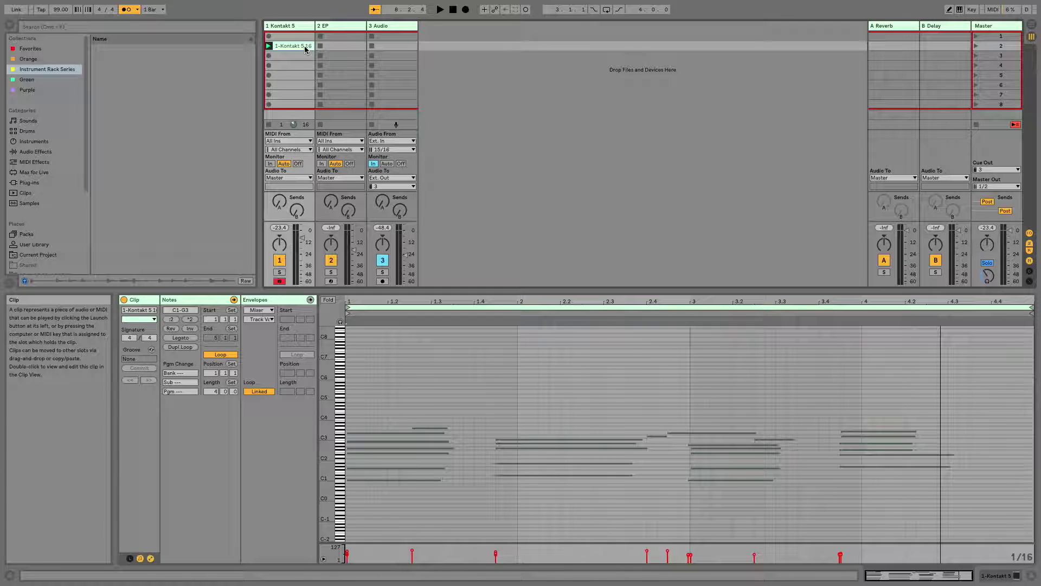
key("ctrl+d")
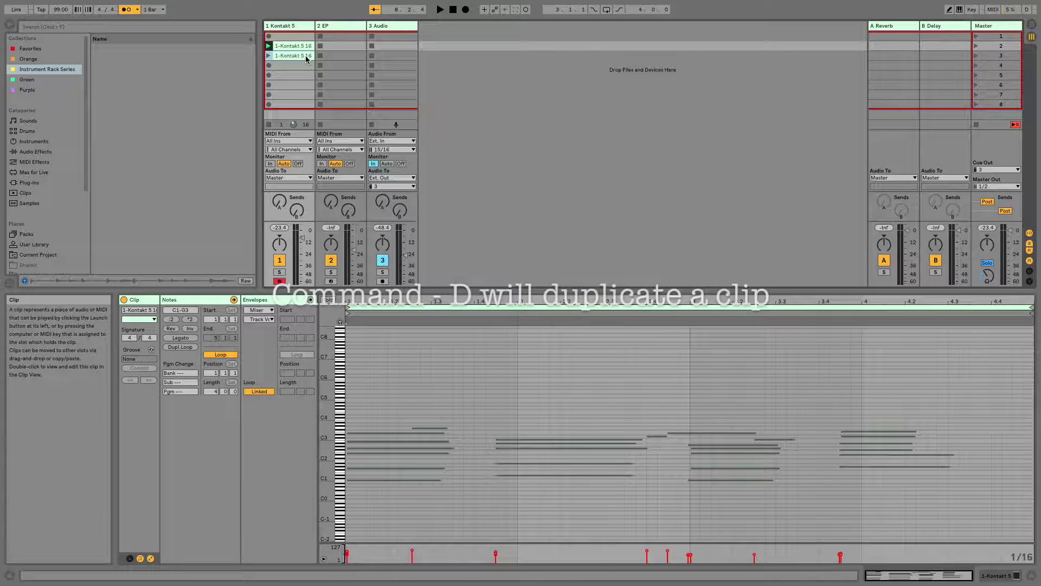
Keep exactly one duplicate of the Kontakt 5 piano clip below the original and launch it.
key("ctrl+d")
key("Delete")
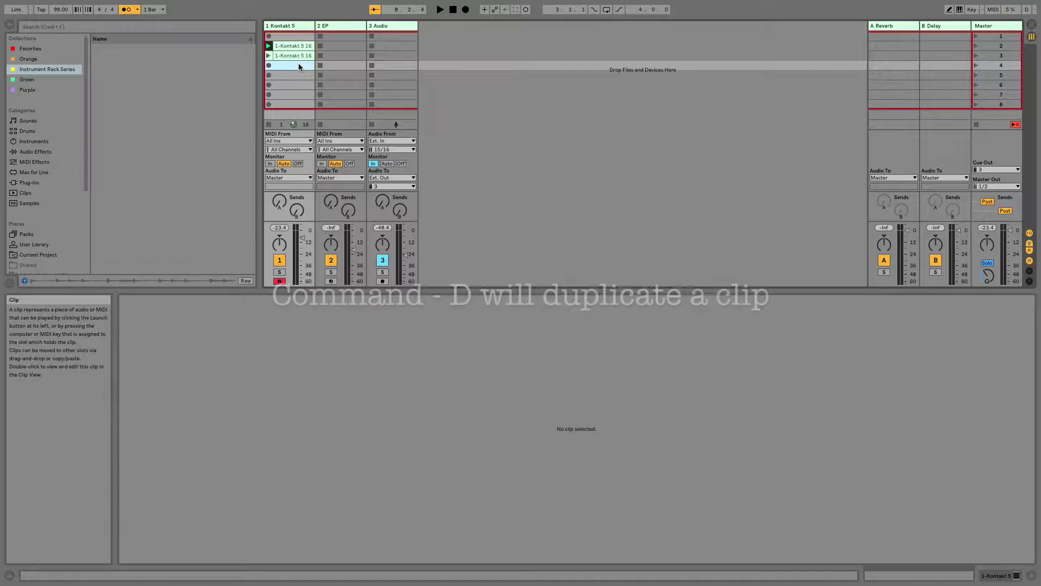
left_click(299, 56)
key("Delete")
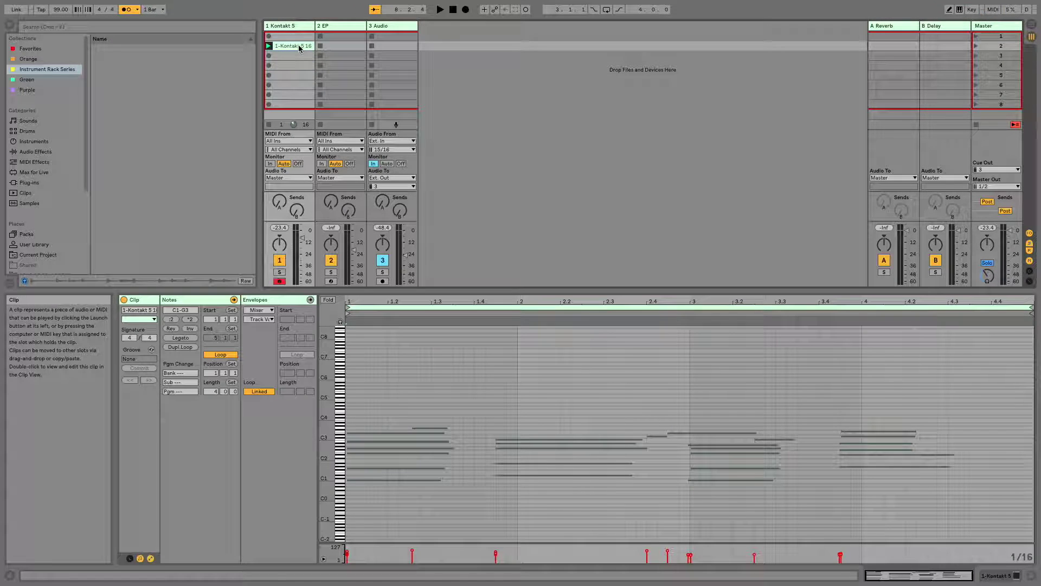
key("ctrl+d")
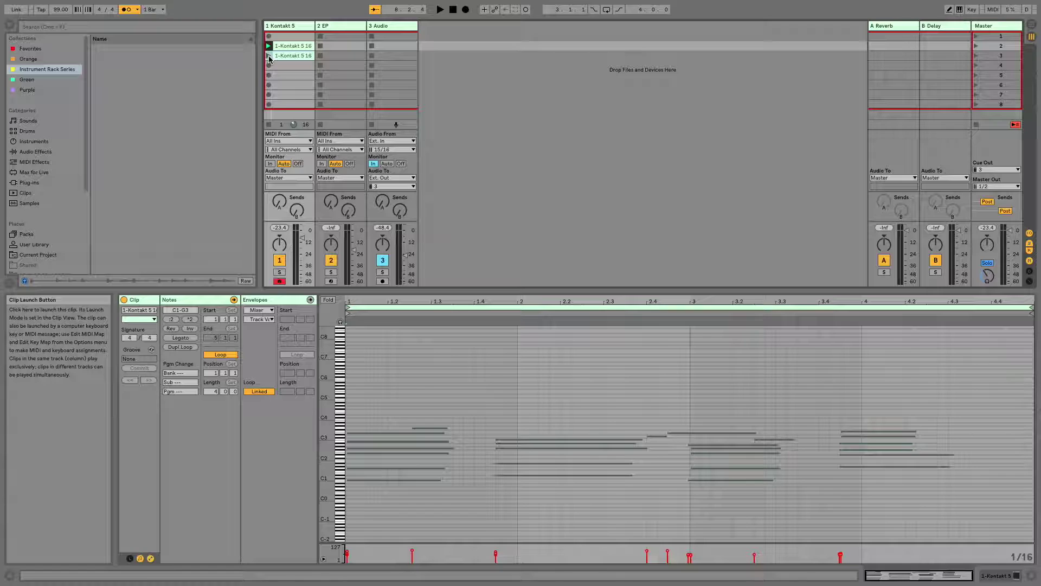
left_click(268, 56)
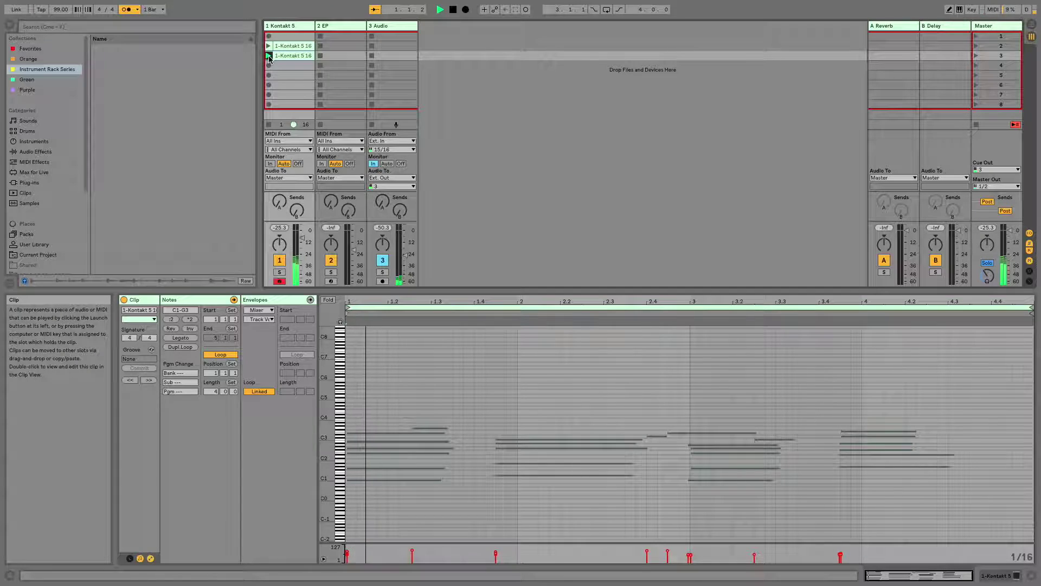
Enable Session Record to overdub extra notes into the playing clip copy.
left_click(527, 11)
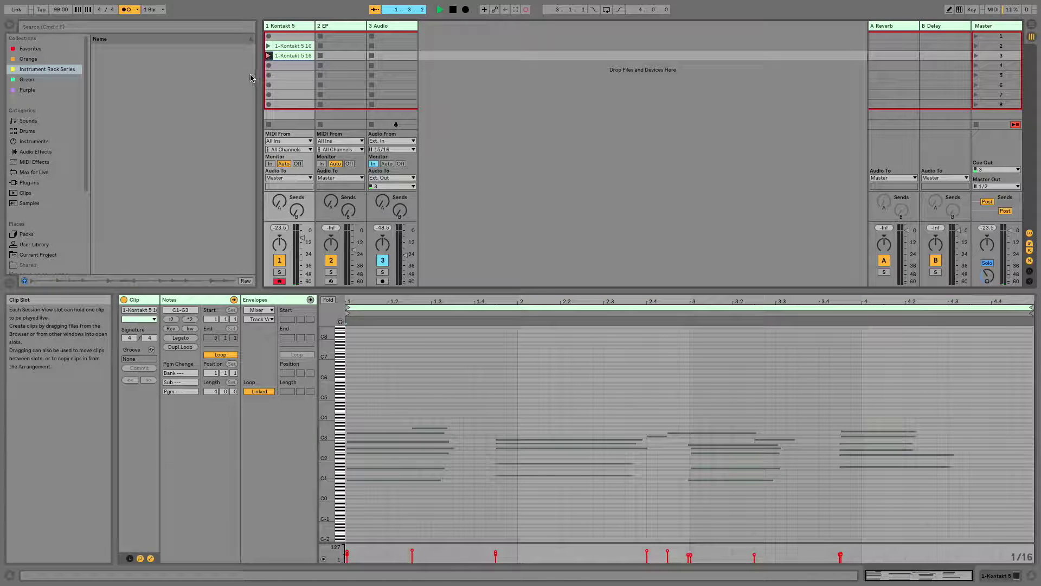